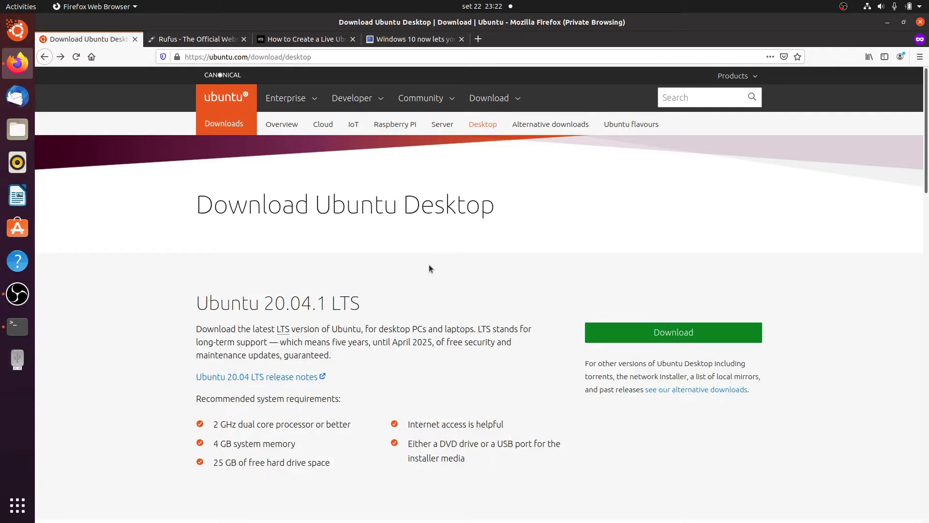
Step: Scroll to the Ubuntu Desktop download page footer with the 'Run Ubuntu from a USB or DVD' link
scroll(791, 393, "down", 20)
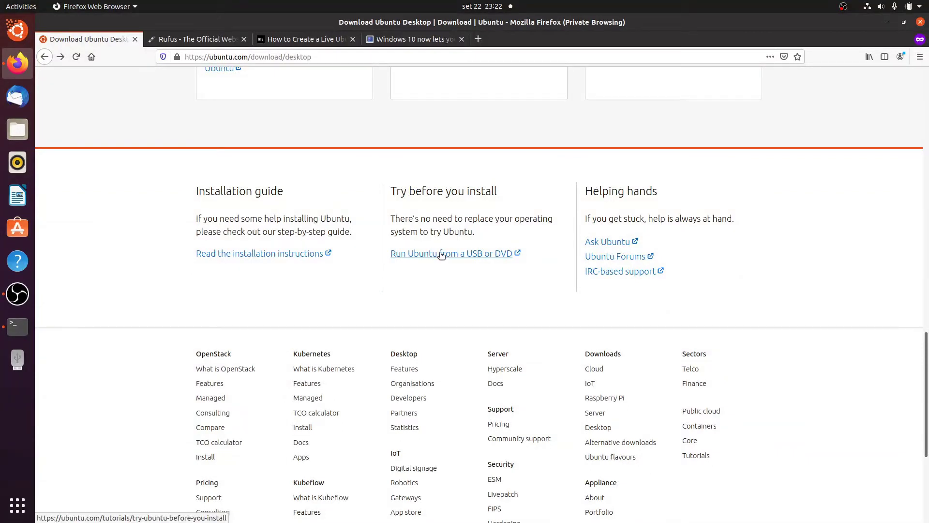
Step: Follow 'Run Ubuntu from a USB or DVD' to the Windows USB tutorial and advance to step 2, Requirements
left_click(412, 255)
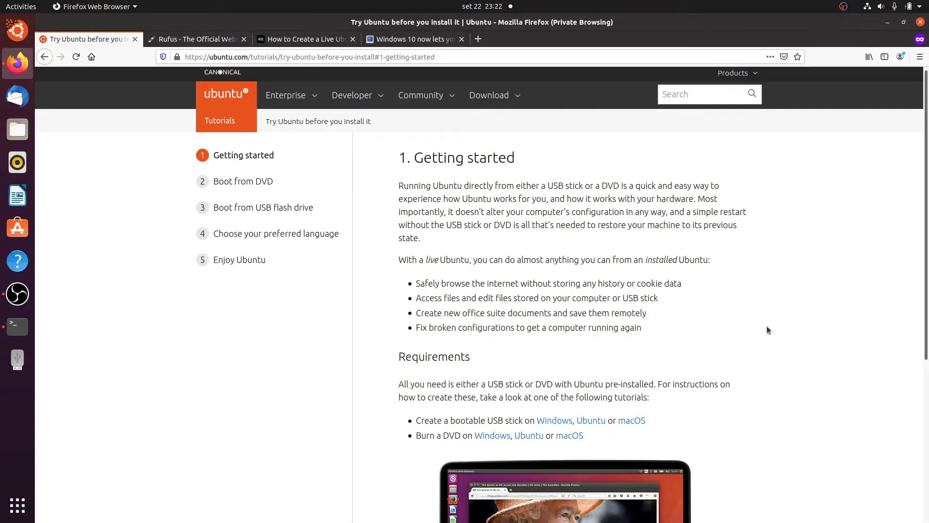
scroll(767, 328, "down", 5)
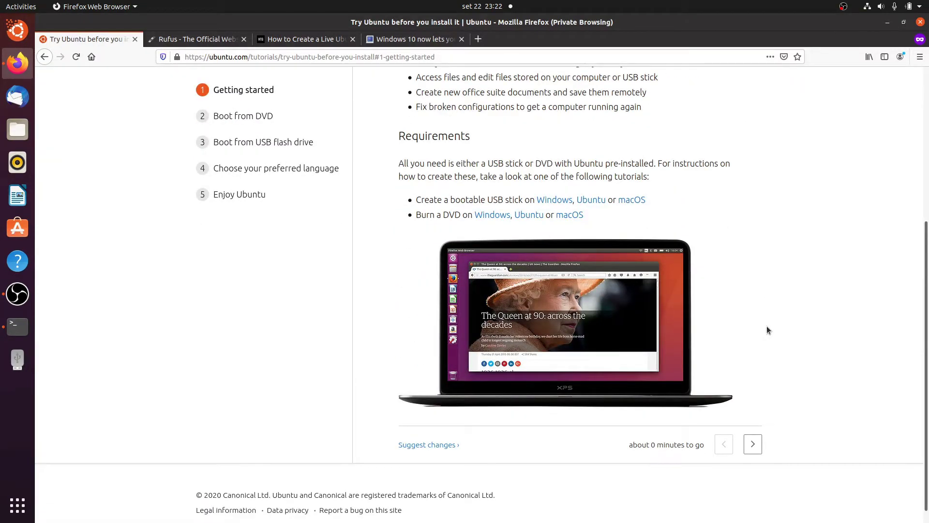
left_click(546, 203)
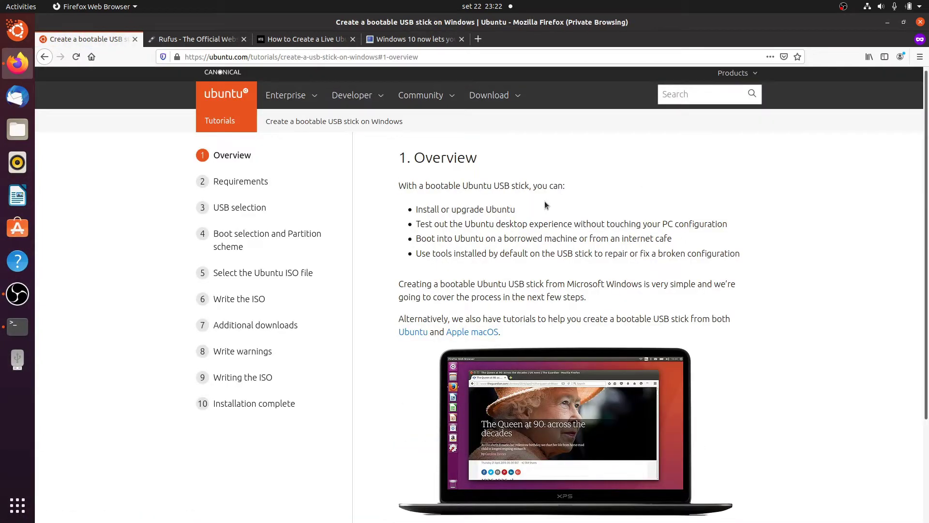
scroll(800, 285, "down", 3)
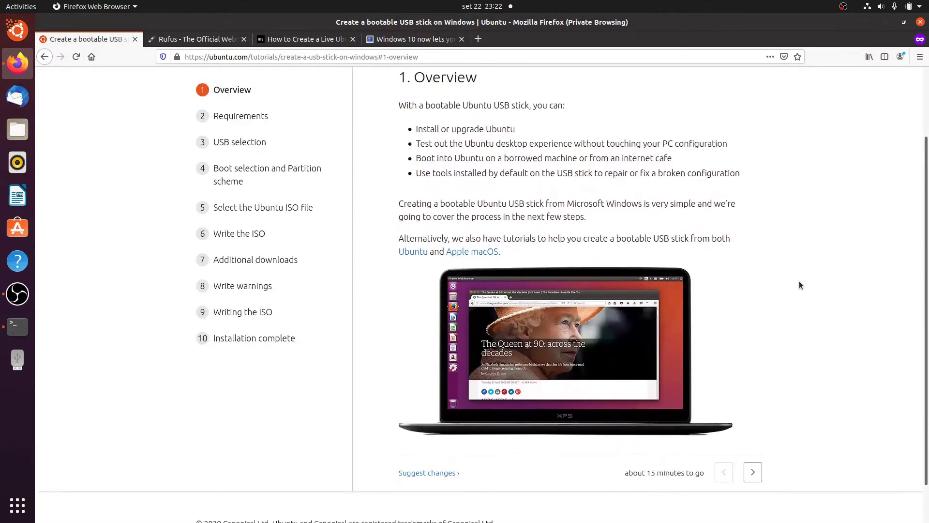
scroll(799, 285, "down", 2)
left_click(748, 430)
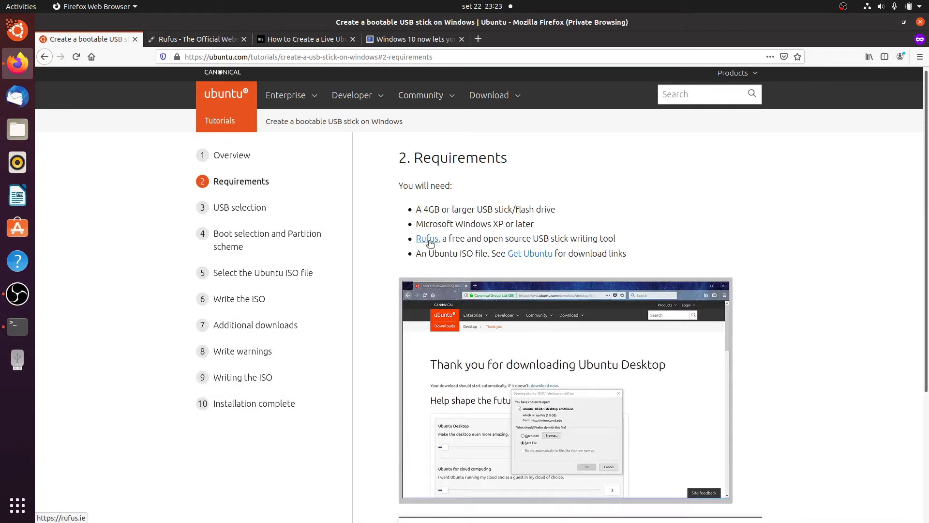
Step: Switch to the already-open Rufus official website (rufus.ie)
left_click(190, 41)
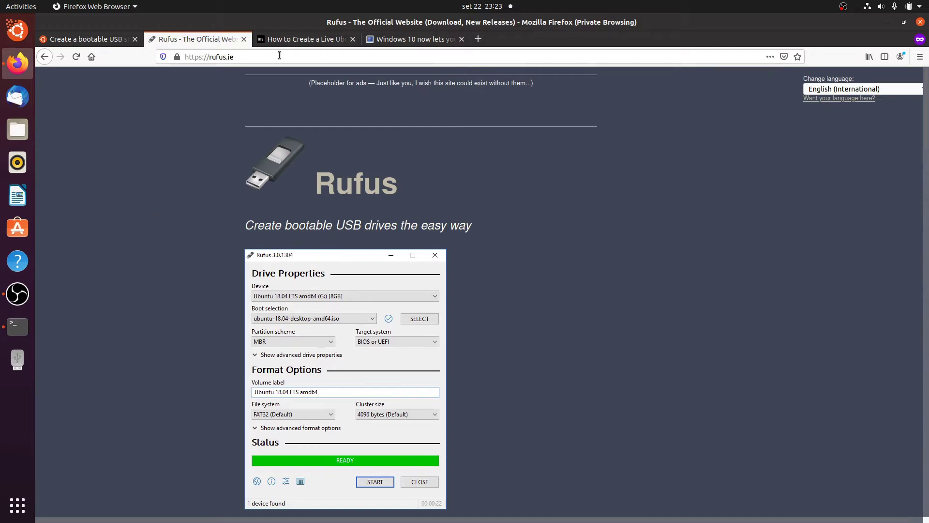
Step: Open the How-To Geek persistent live Ubuntu USB article and read down to its mkusb install commands
left_click(315, 39)
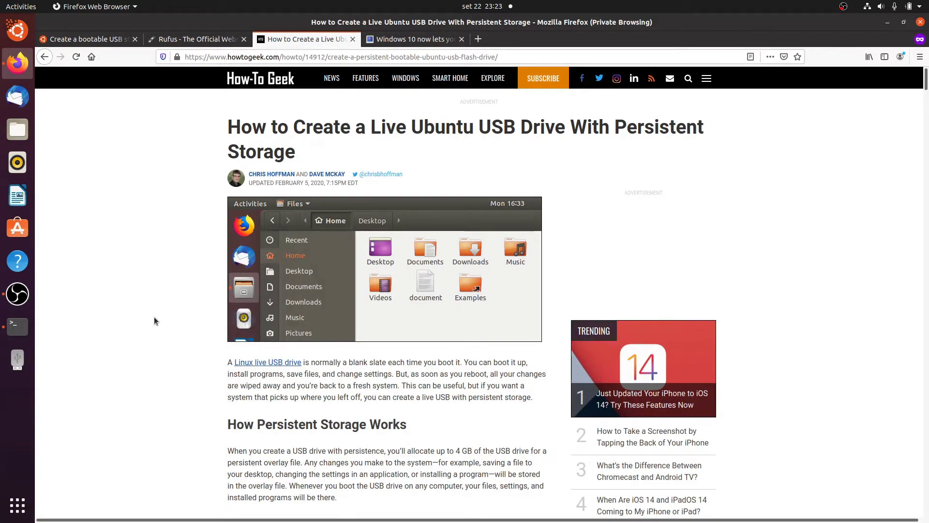
scroll(169, 346, "down", 6)
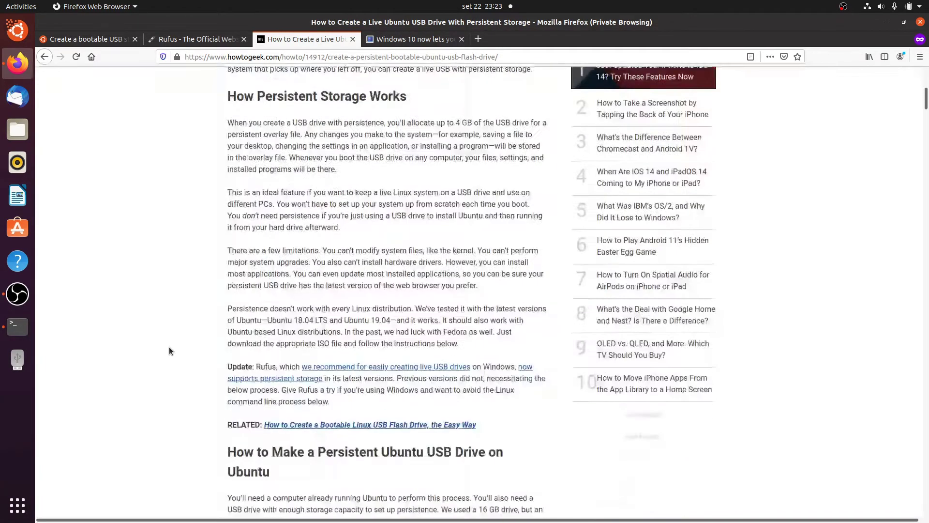
scroll(170, 347, "down", 2)
scroll(169, 346, "down", 8)
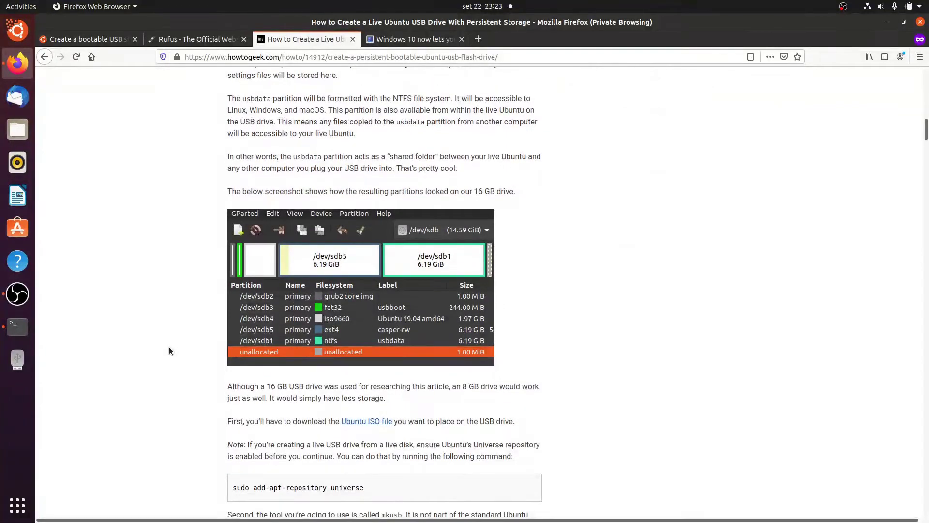
scroll(169, 348, "down", 5)
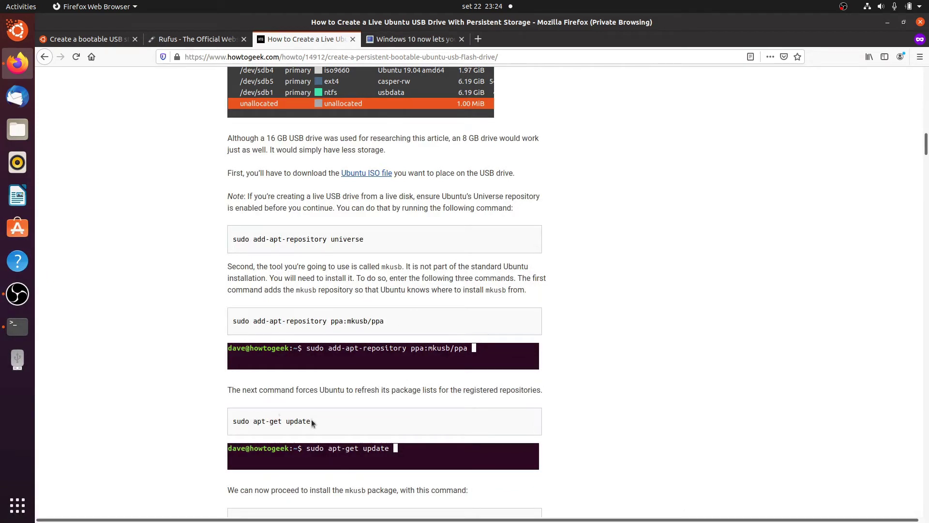
scroll(191, 412, "down", 5)
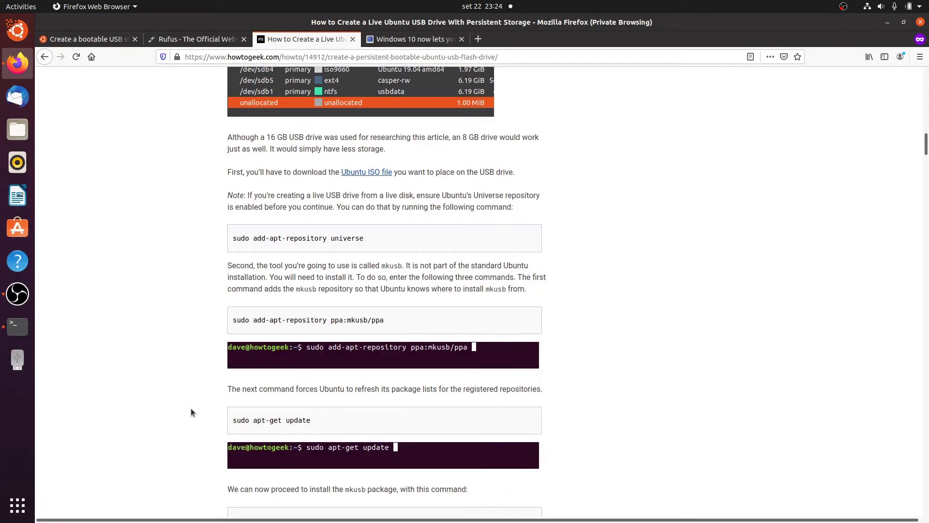
scroll(190, 412, "down", 4)
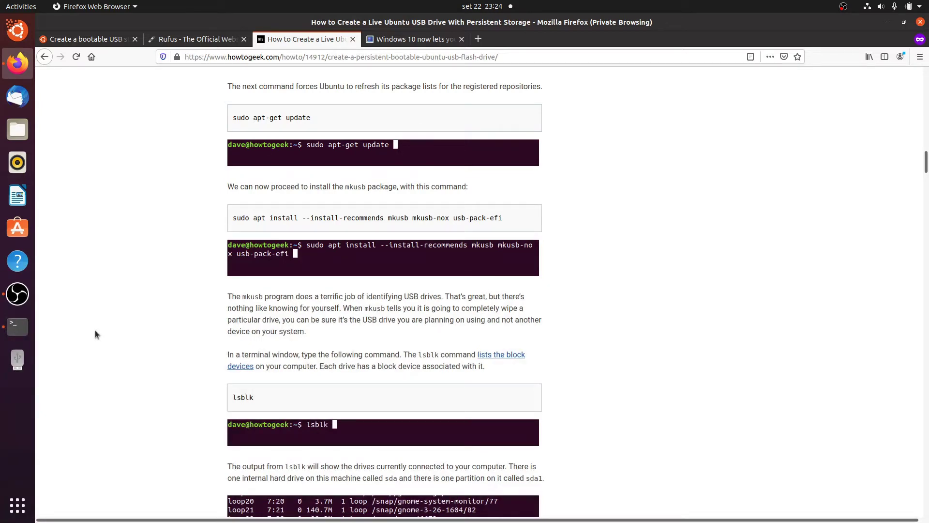
scroll(145, 361, "down", 12)
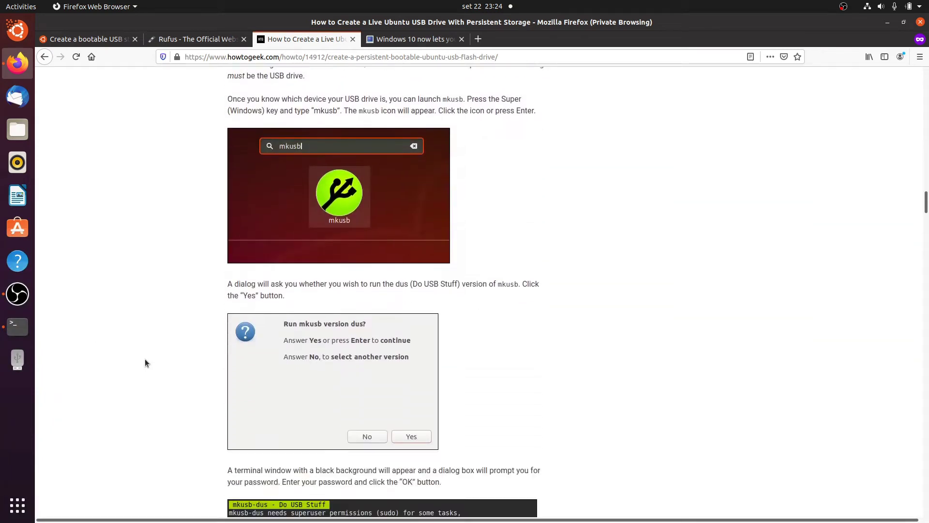
scroll(144, 359, "down", 5)
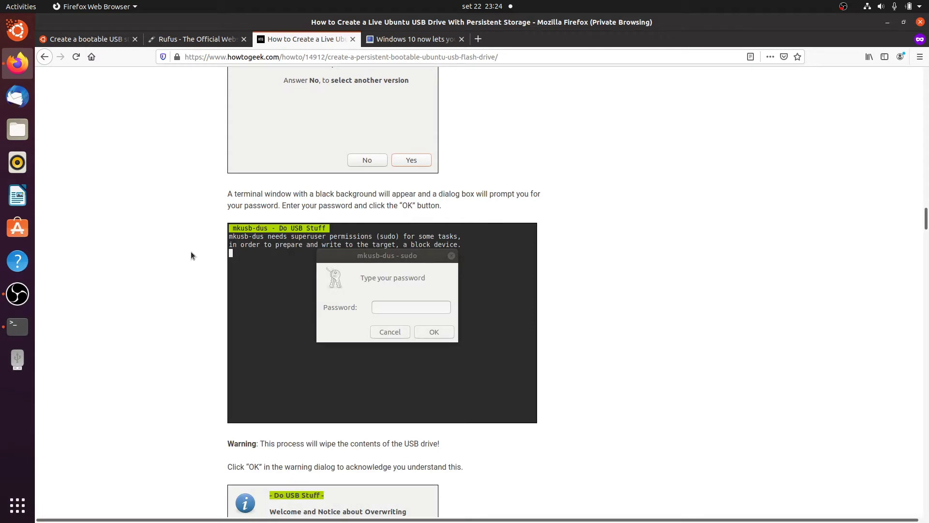
scroll(160, 229, "up", 5)
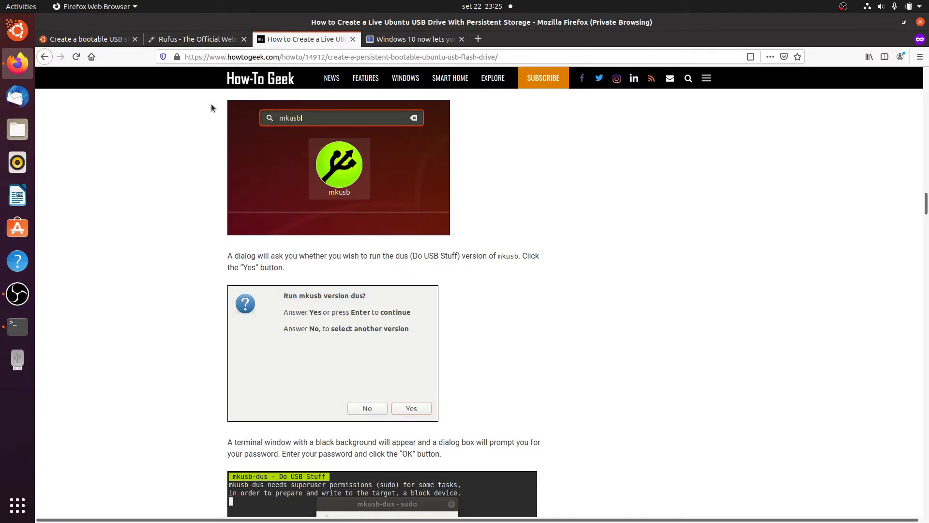
scroll(176, 205, "down", 6)
scroll(177, 205, "up", 15)
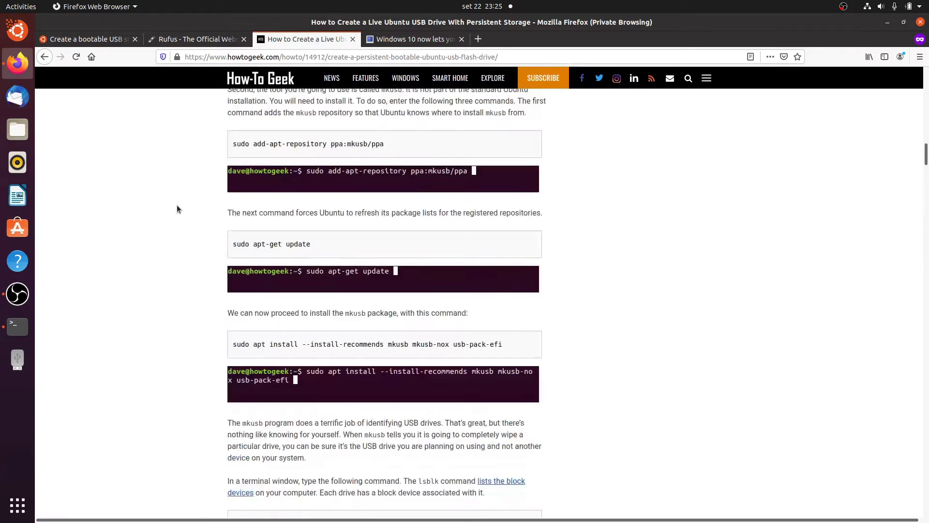
scroll(175, 213, "up", 10)
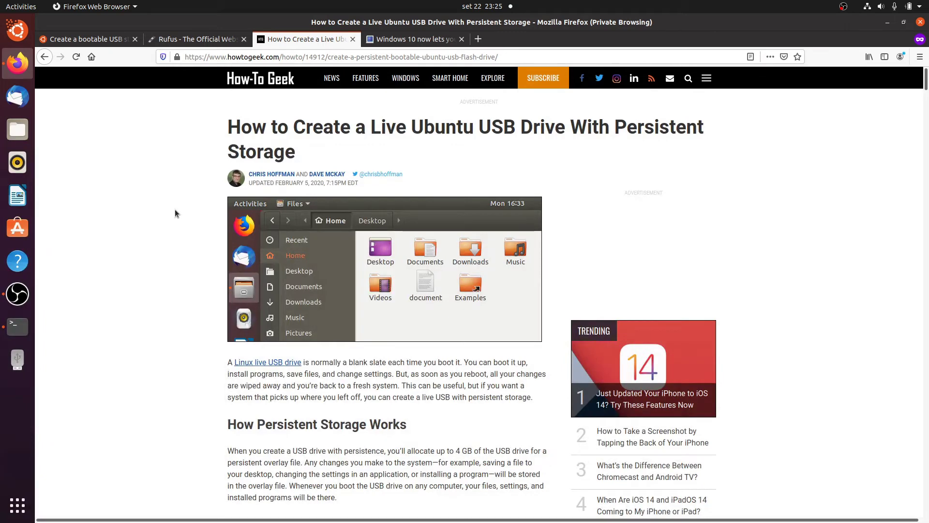
left_click(417, 38)
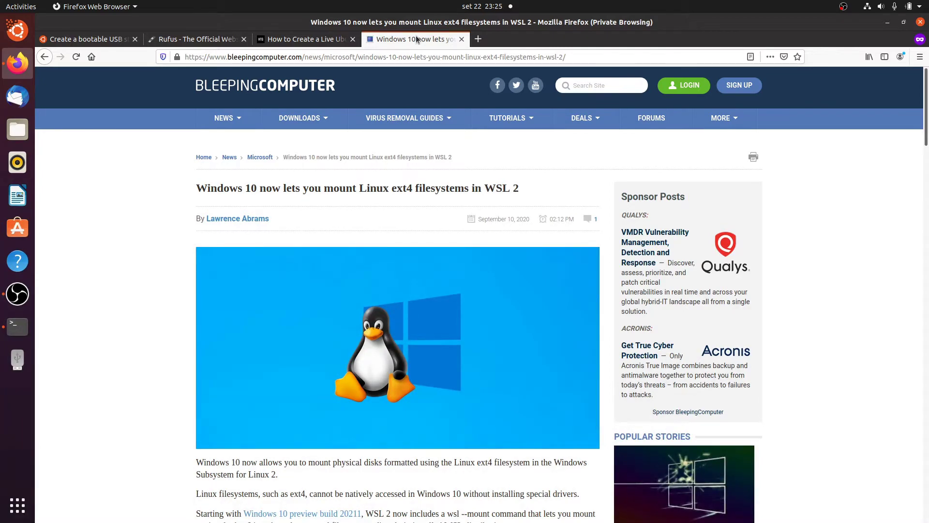
left_click(312, 43)
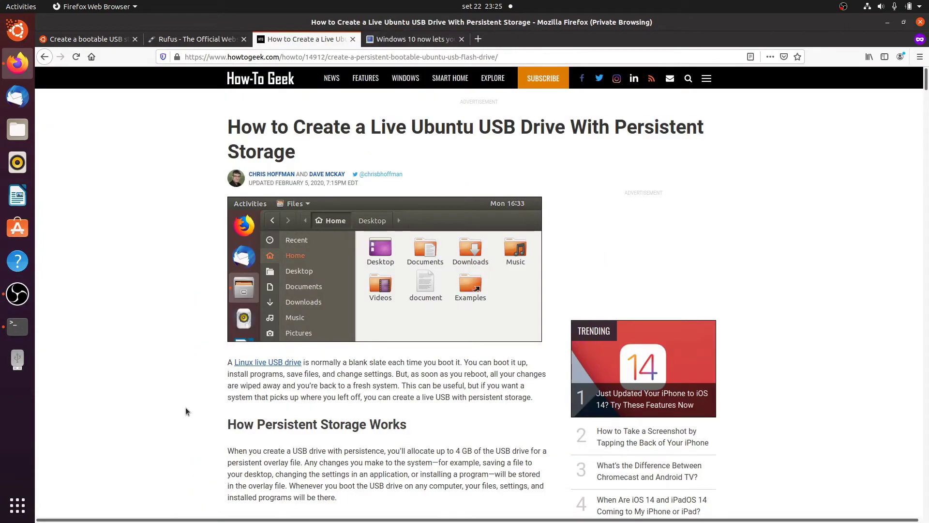
Step: Scroll the article back to the ppa:mkusb/ppa, apt-get update and apt install mkusb commands
scroll(185, 410, "down", 12)
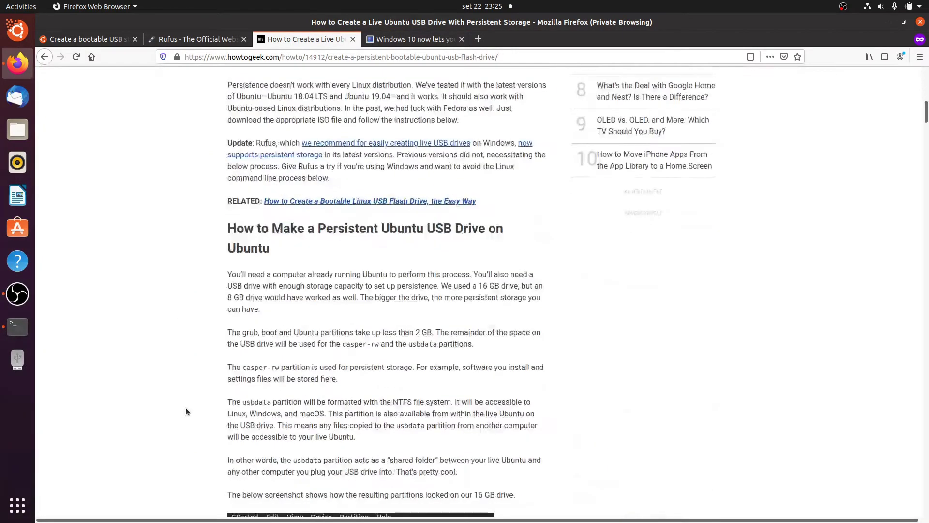
scroll(186, 411, "down", 8)
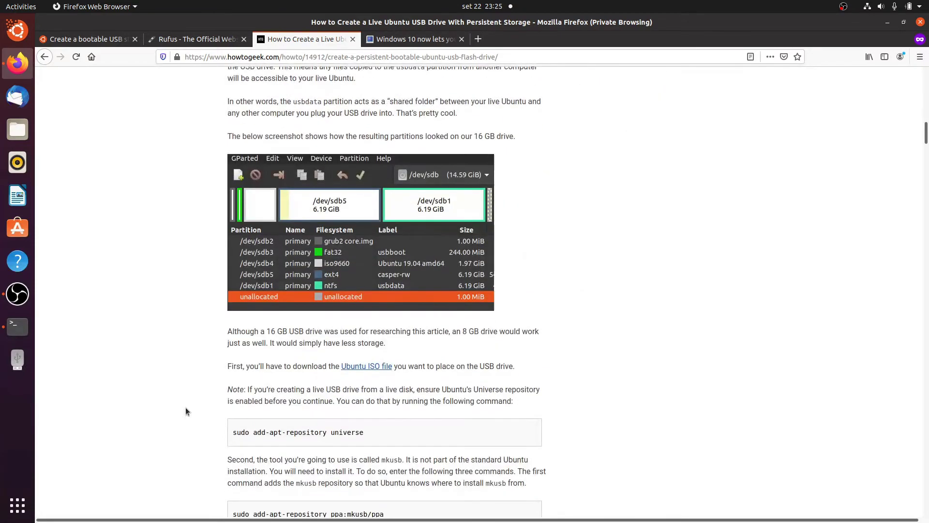
scroll(185, 411, "down", 7)
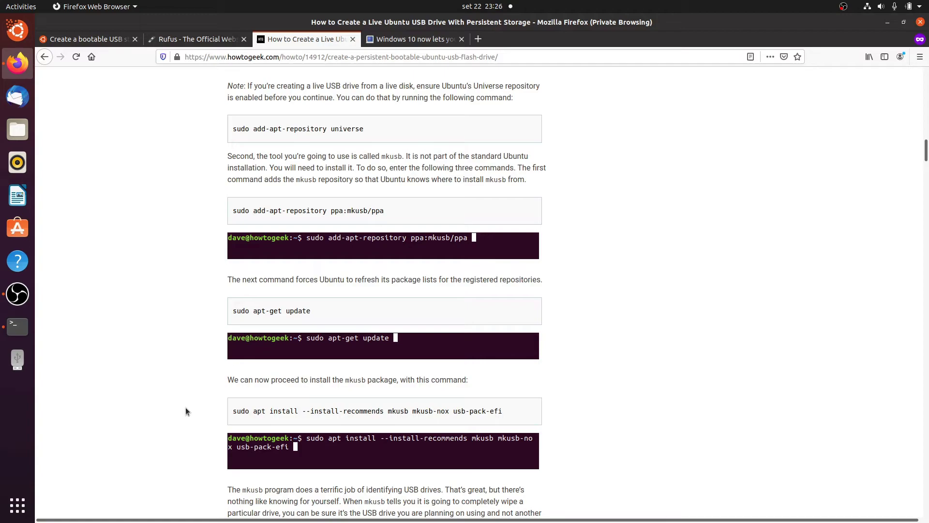
Step: Launch mkusb from the last applications page and run version dus 12.5.8
left_click(18, 505)
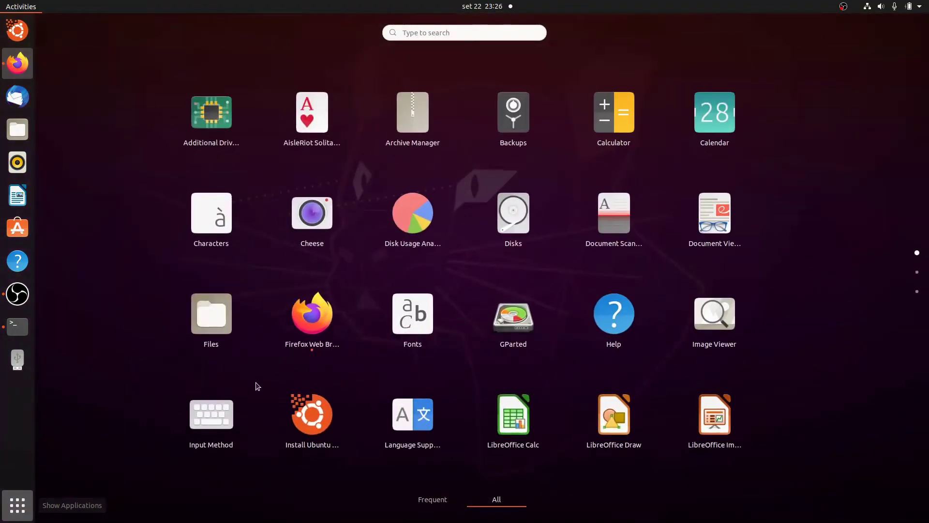
left_click(917, 291)
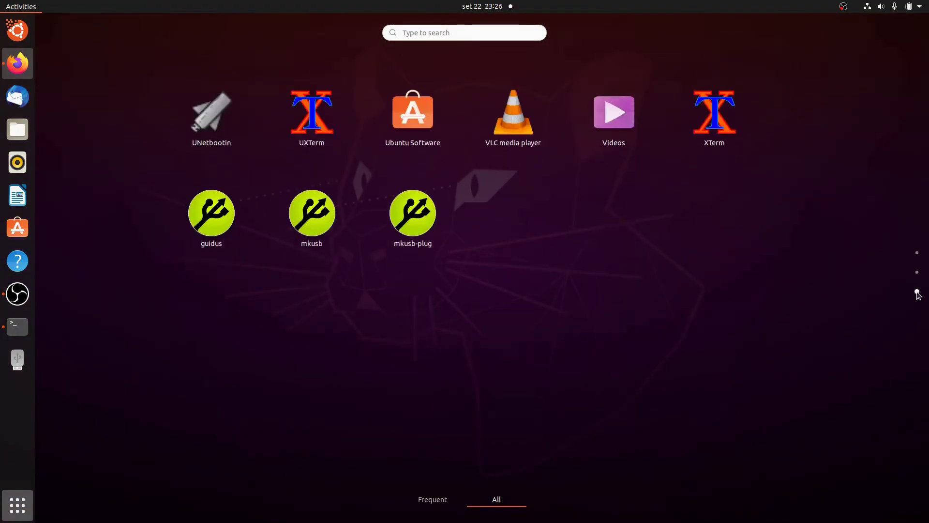
left_click(318, 220)
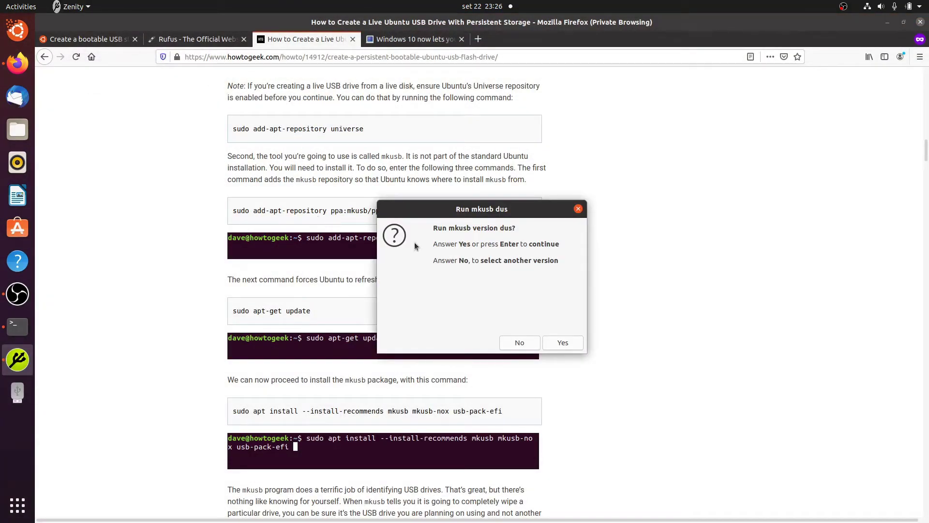
left_click(563, 342)
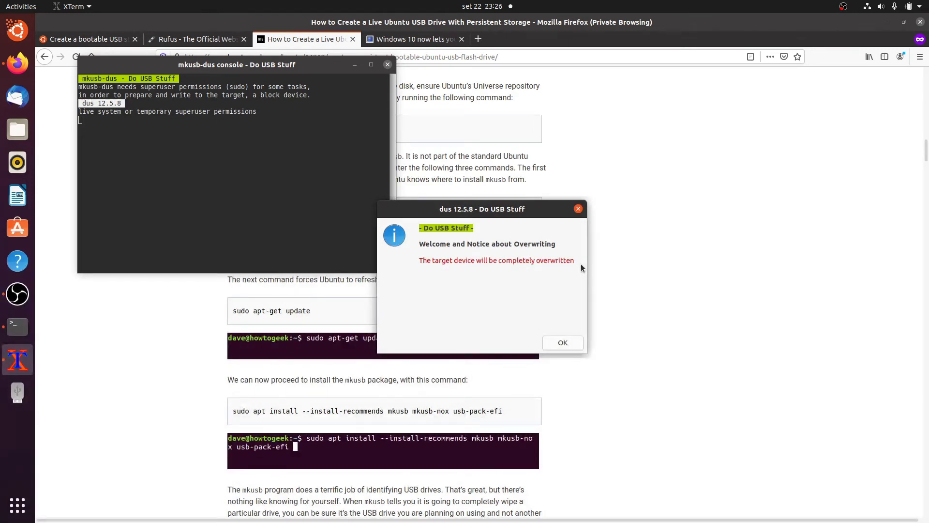
Step: Dismiss the overwrite welcome notice and pick 'Install (make a boot device)' from the dus menu
left_click(563, 344)
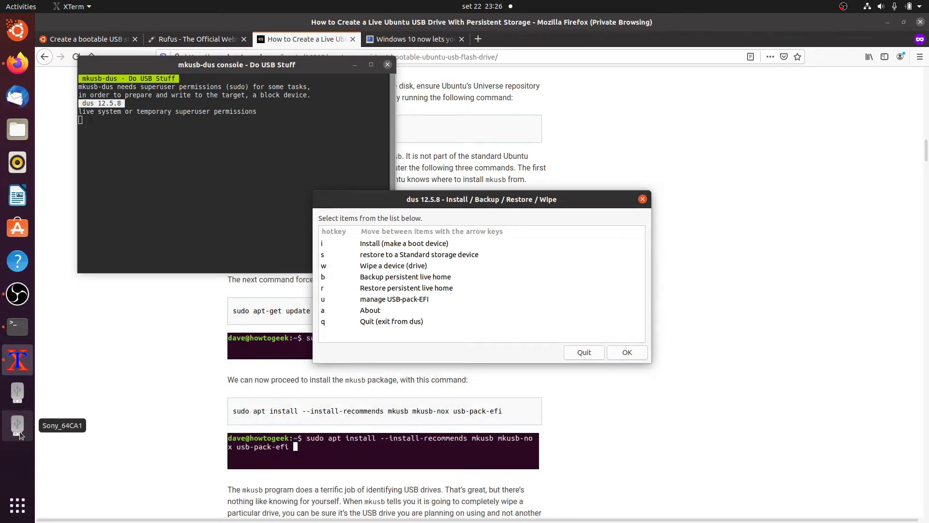
left_click(429, 243)
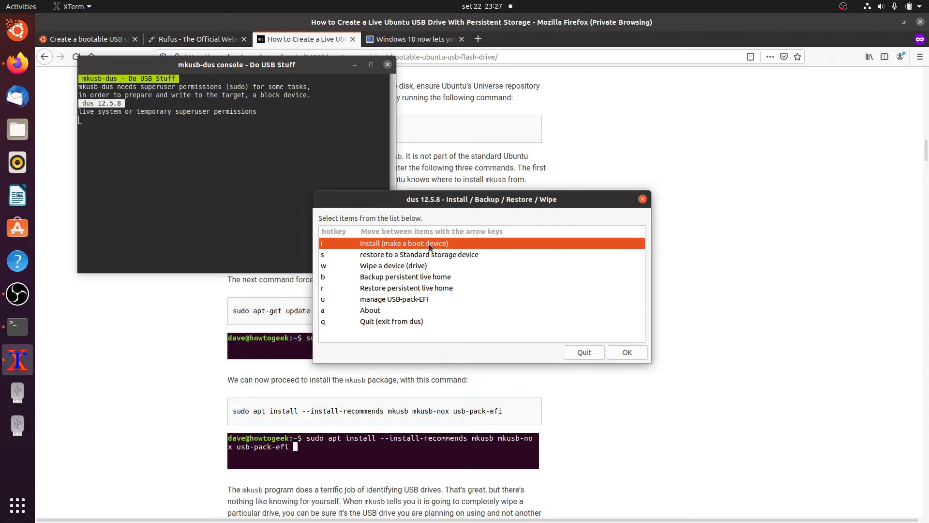
type("i")
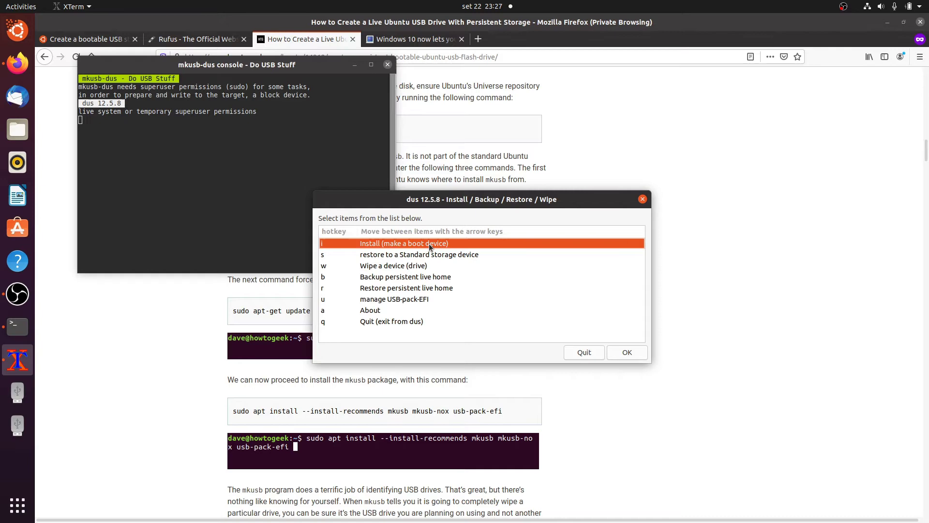
Step: Choose Persistent live with ubuntu-20.04.1-desktop-amd64.iso from Downloads as the source
key("Return")
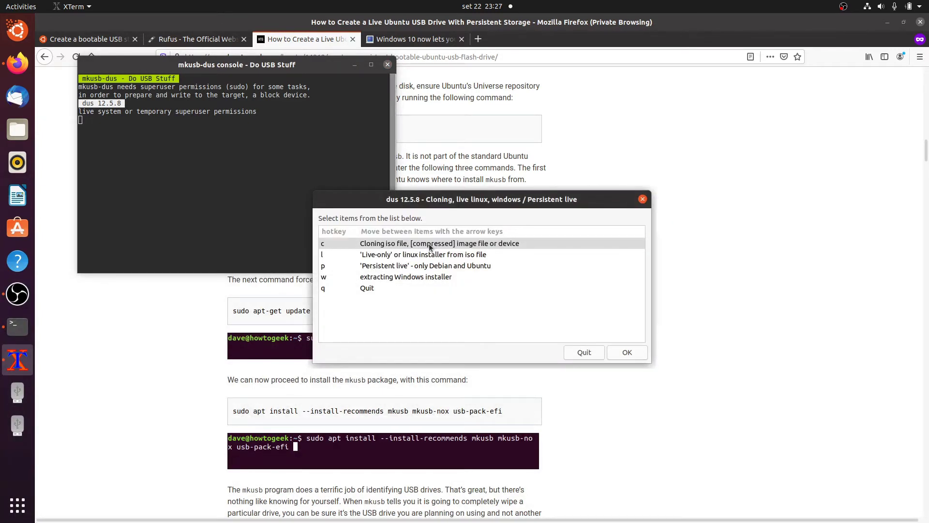
key("Down")
key("Down")
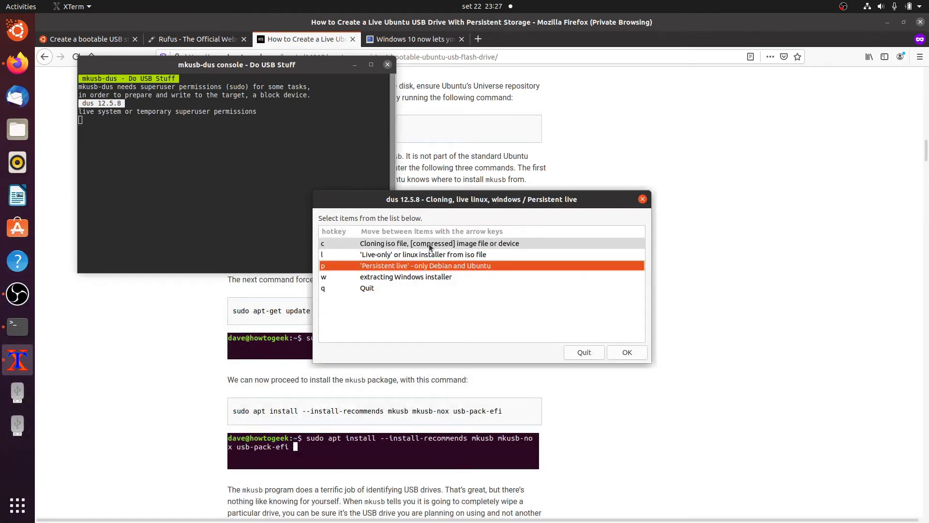
key("Return")
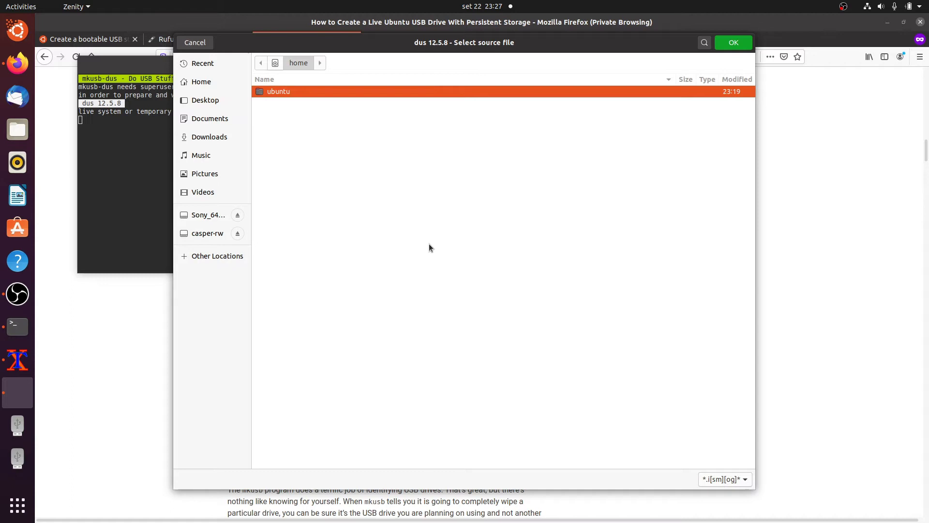
left_click(211, 140)
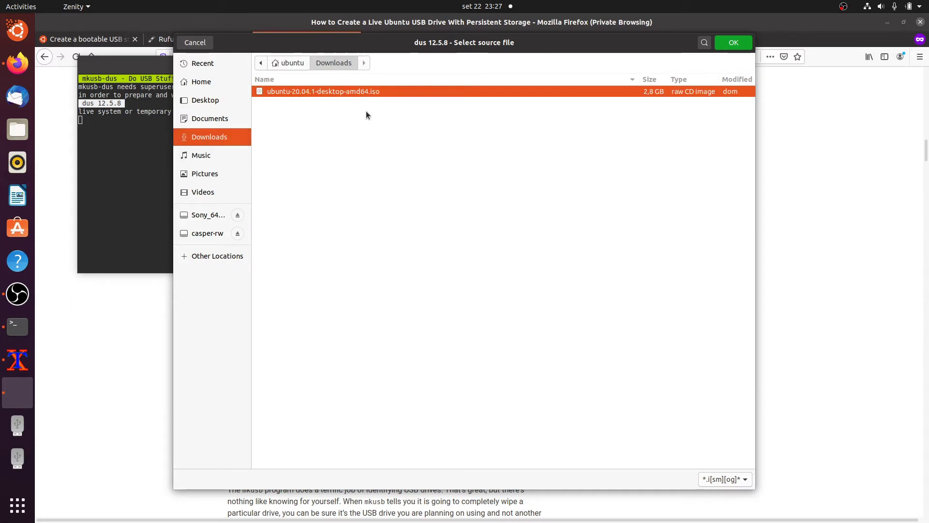
double_click(335, 94)
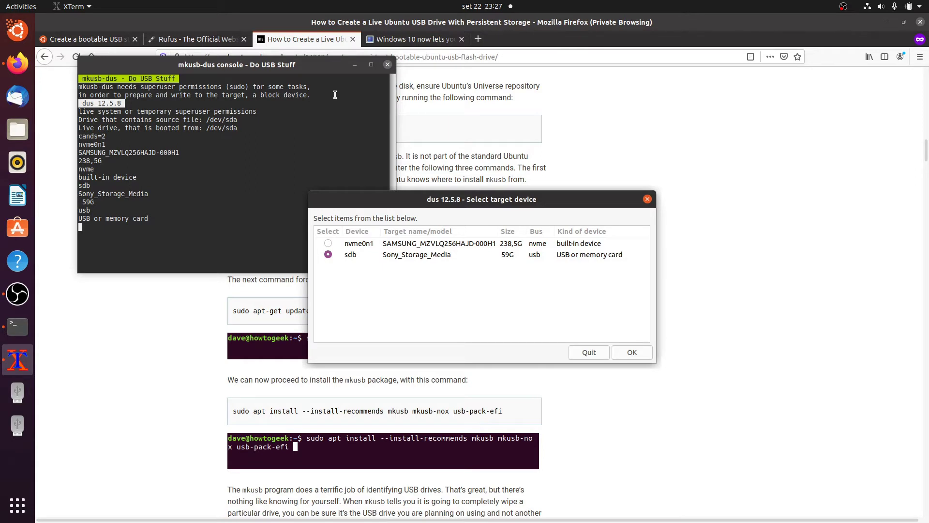
Step: Select the 59G Sony_Storage_Media drive sdb as the target device
left_click(341, 257)
left_click(632, 353)
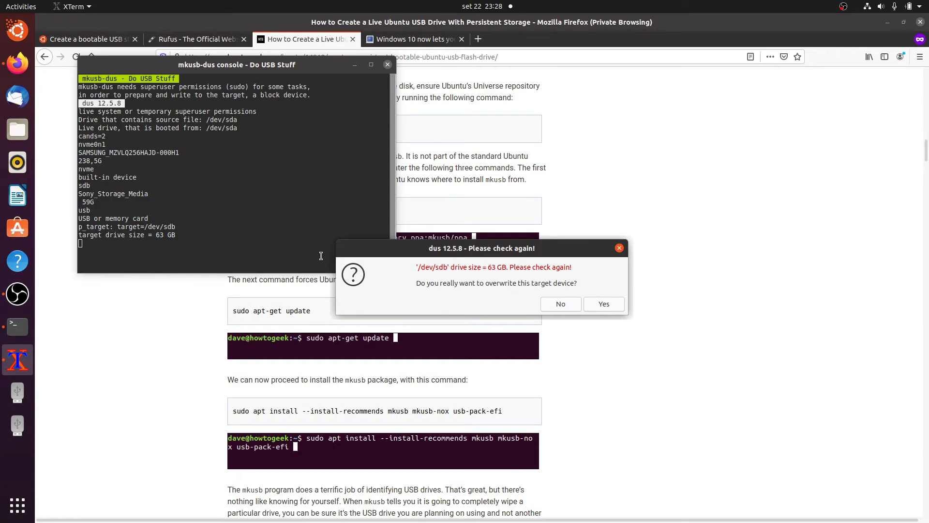
Step: Approve overwriting the 63 GB /dev/sdb and enable usb-pack-efi in the persistent live settings
left_click(599, 304)
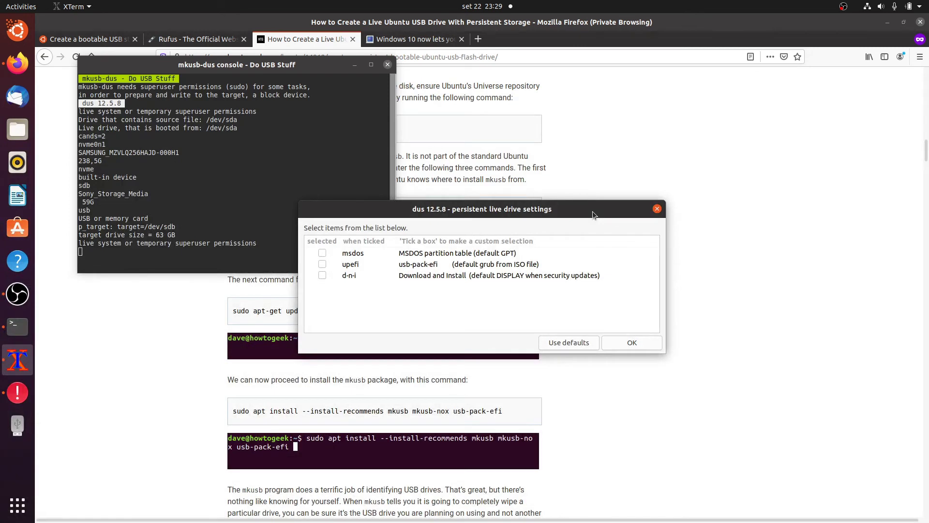
left_click(322, 265)
left_click(637, 342)
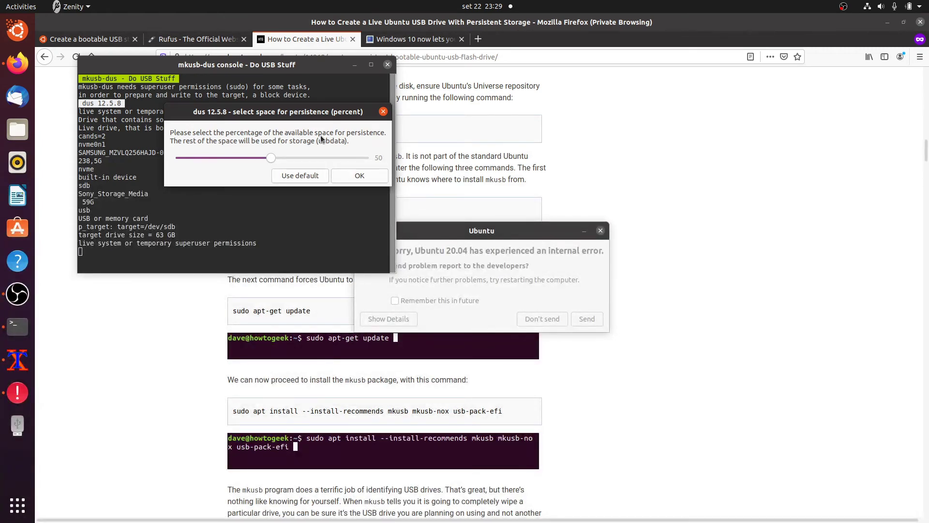
Step: Accept 50 percent persistence and the default usb-pack-efi version to reach the final checkpoint
left_click(367, 176)
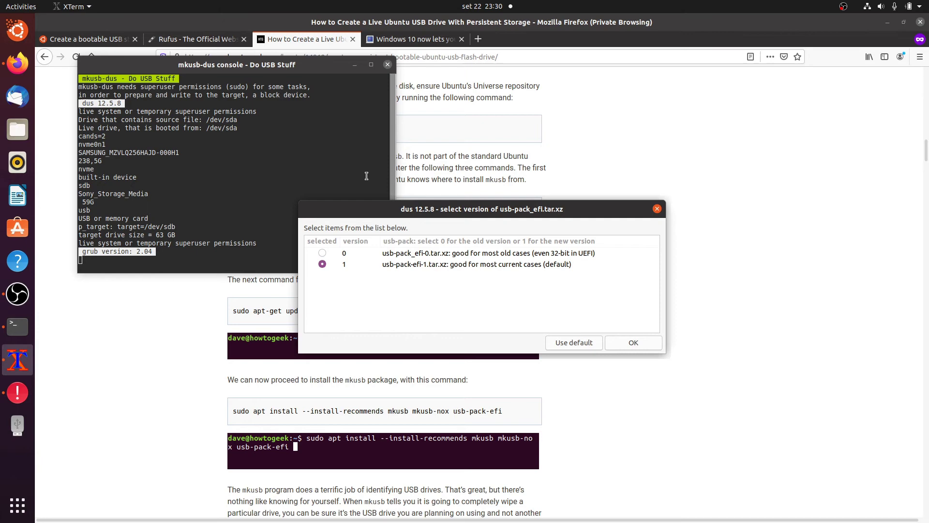
left_click(633, 343)
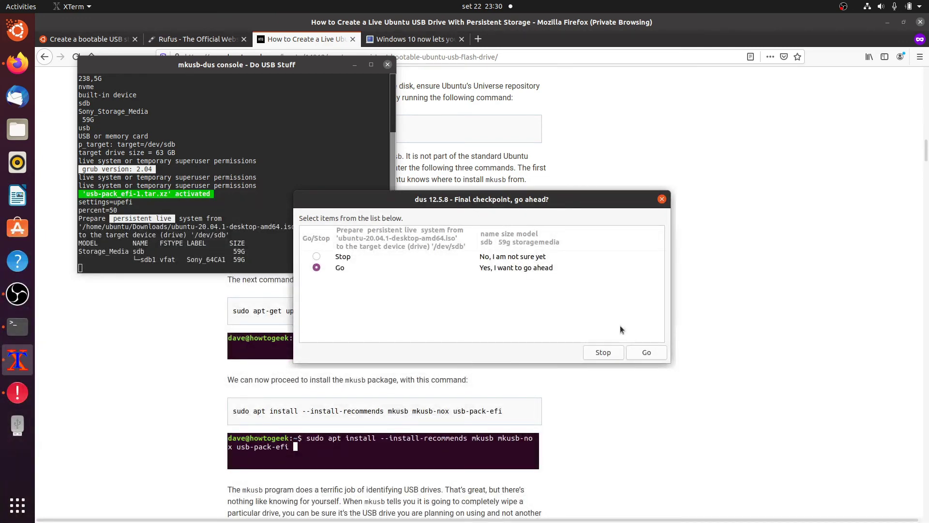
Step: Write Ubuntu 20.04.1 with 28,1G persistence and NTFS usbdata to /dev/sdb, then exit both dus menus
left_click(647, 352)
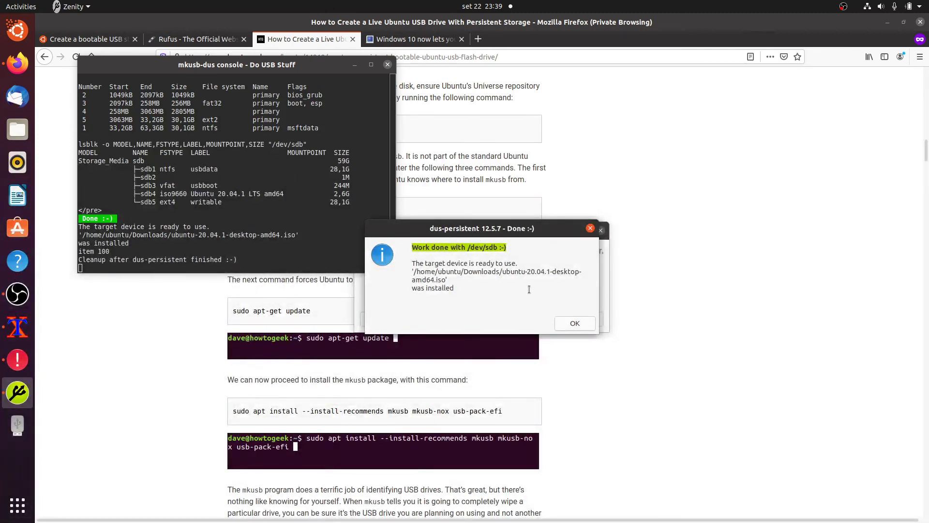
left_click(574, 323)
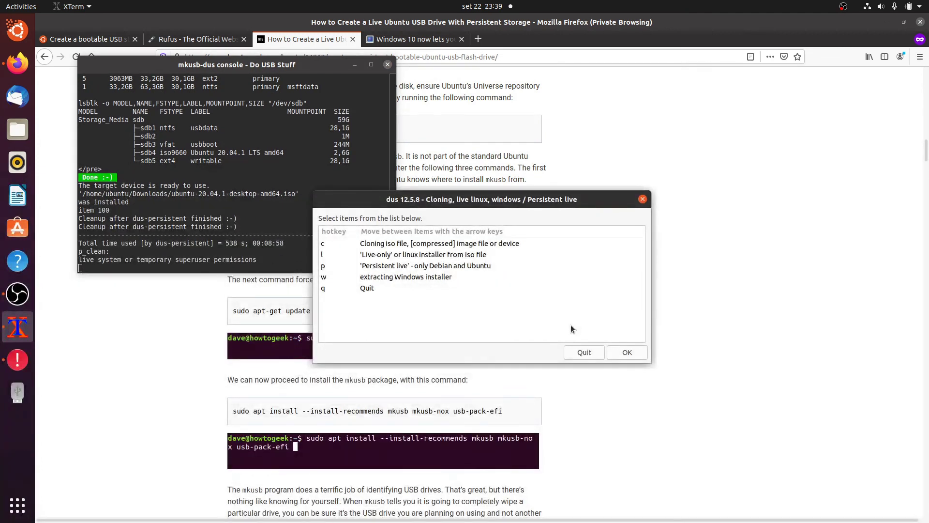
left_click(585, 353)
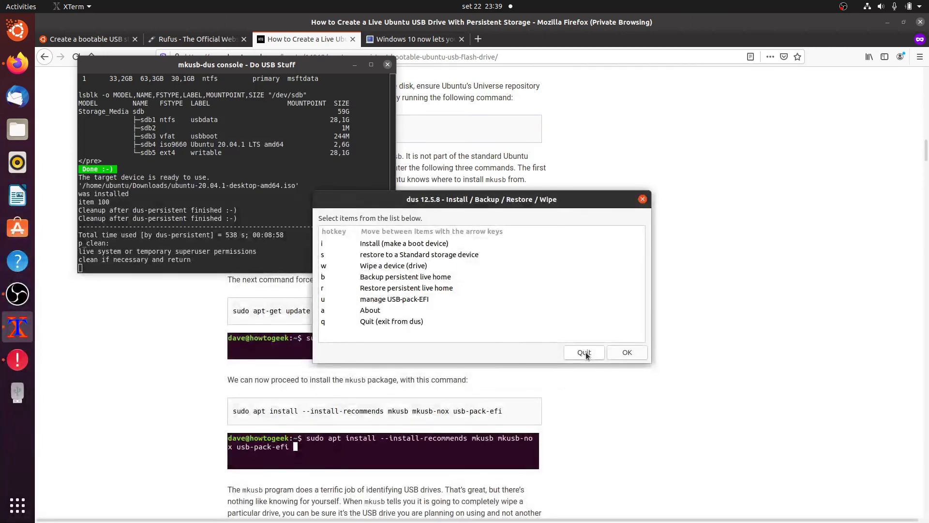
left_click(584, 353)
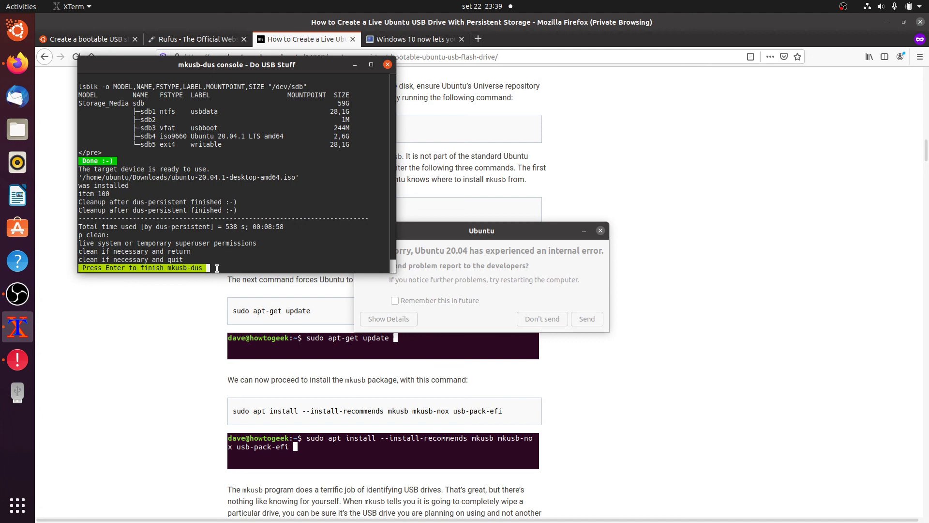
Step: Close the mkusb-dus console and dismiss the Ubuntu internal error without sending a report
key("Return")
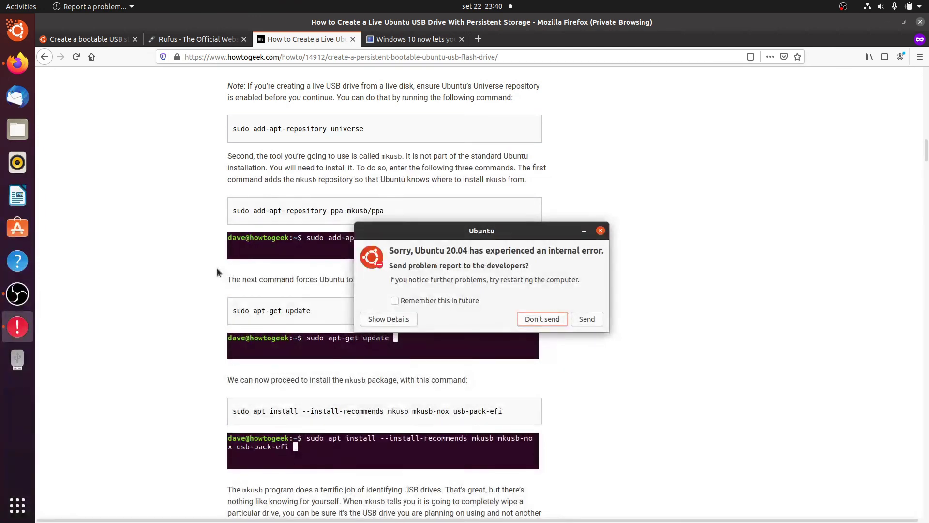
left_click(549, 318)
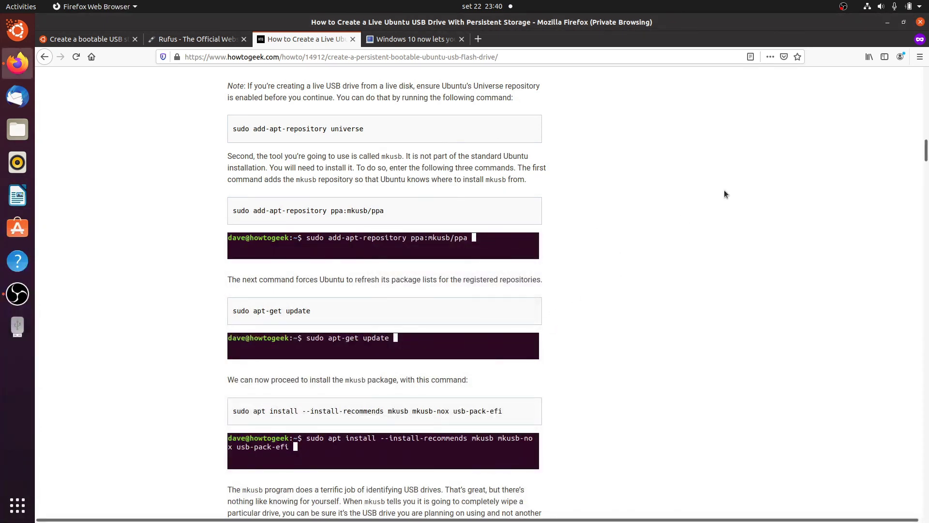